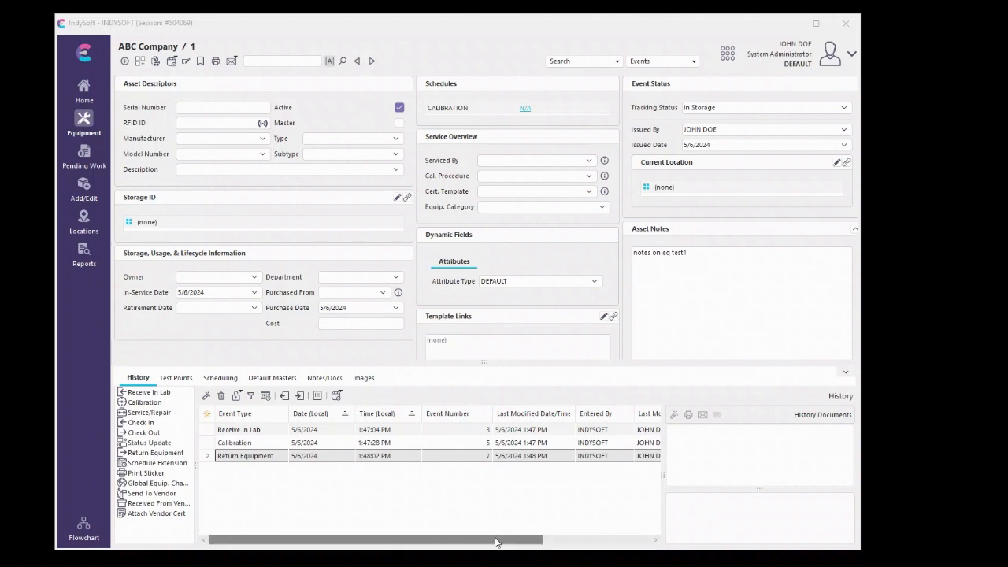
left_click(409, 542)
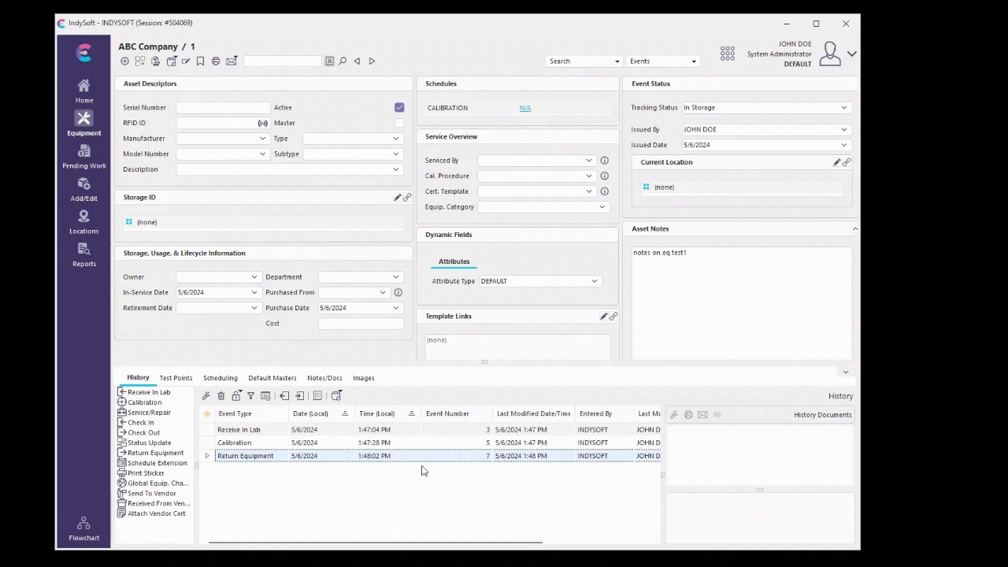
left_click(731, 57)
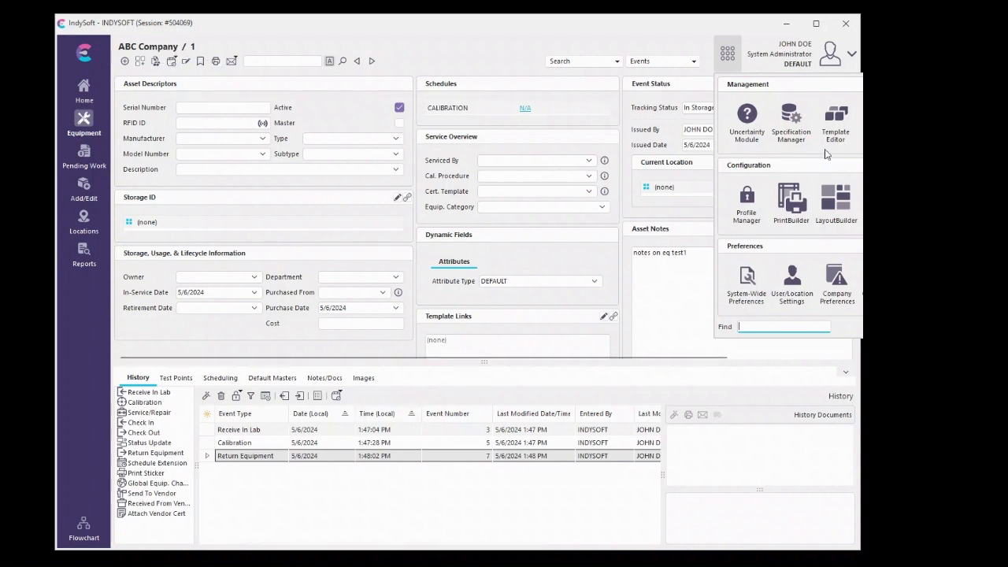
left_click(728, 464)
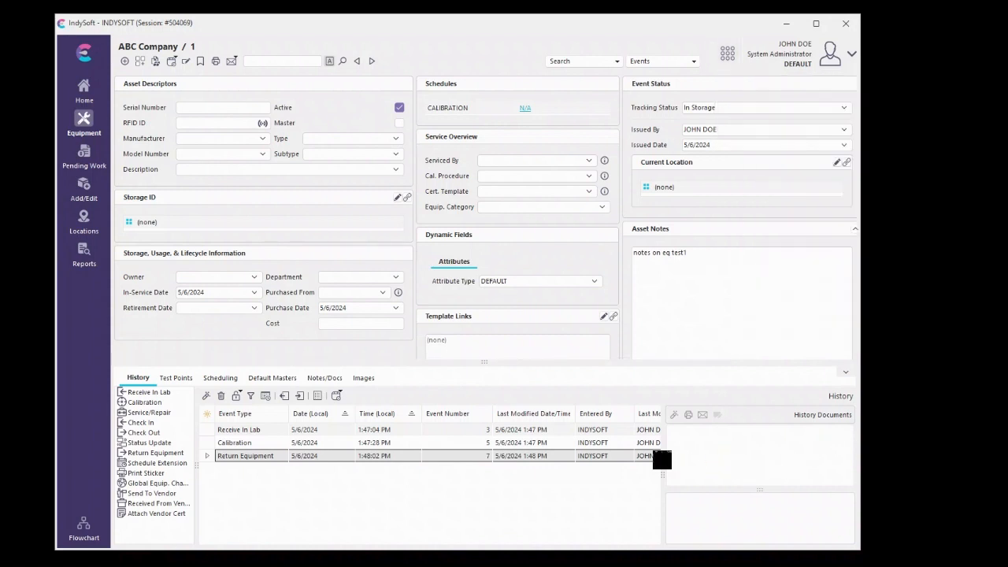
left_click(205, 414)
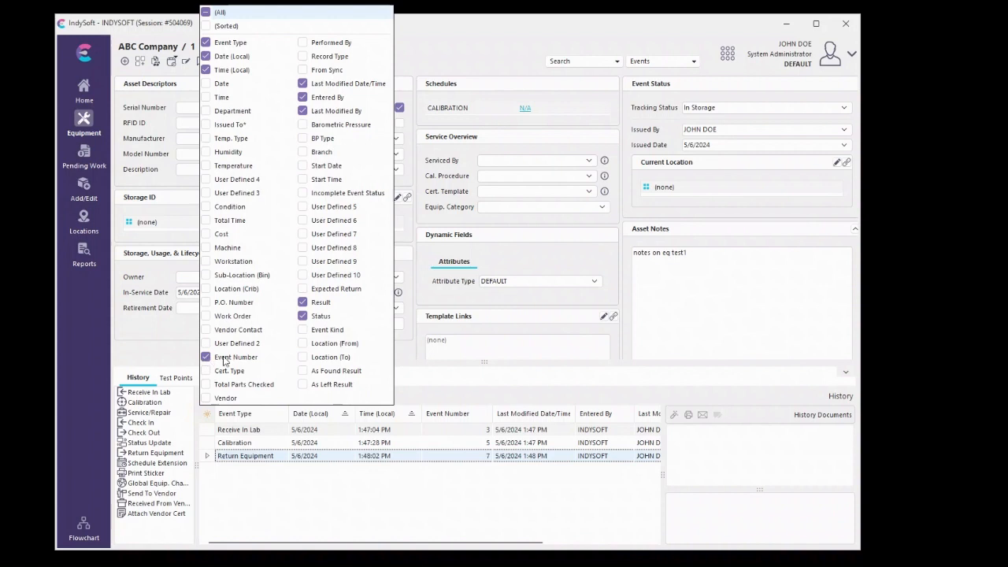
left_click(261, 464)
left_click(576, 555)
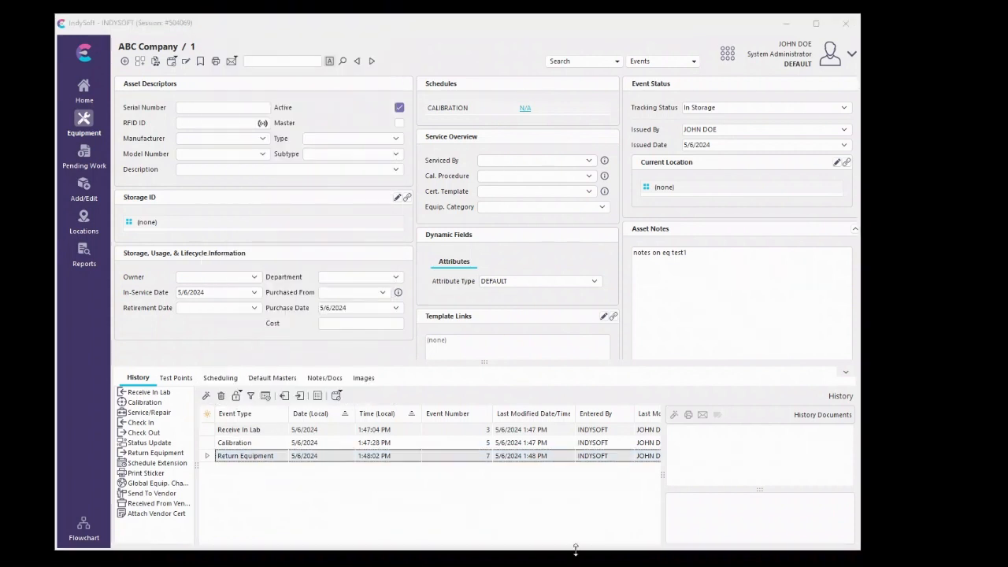
Execute the query select event_num from events where gage_sn='1' and company='ABC Company'; in SQL Exec
left_click(727, 55)
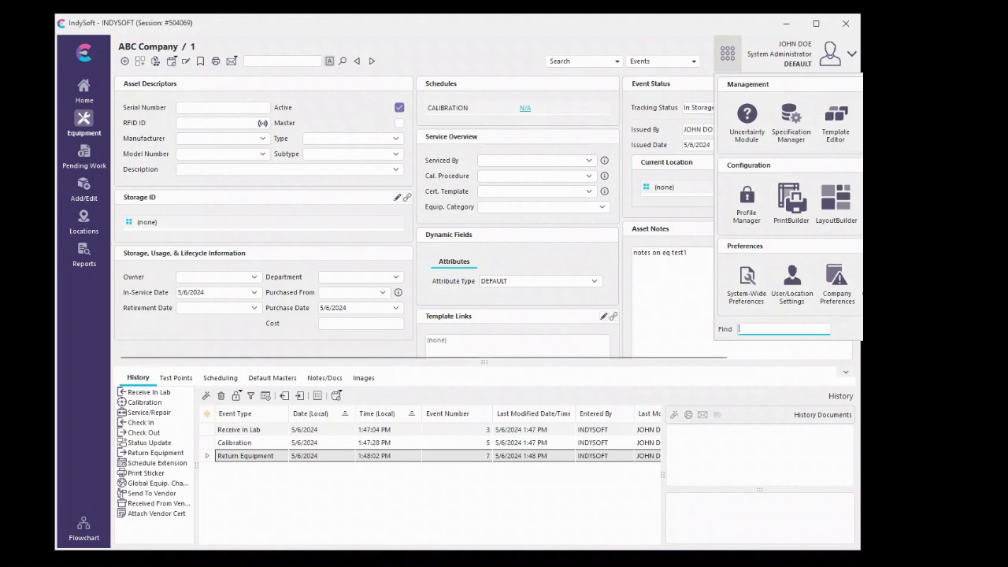
left_click(882, 204)
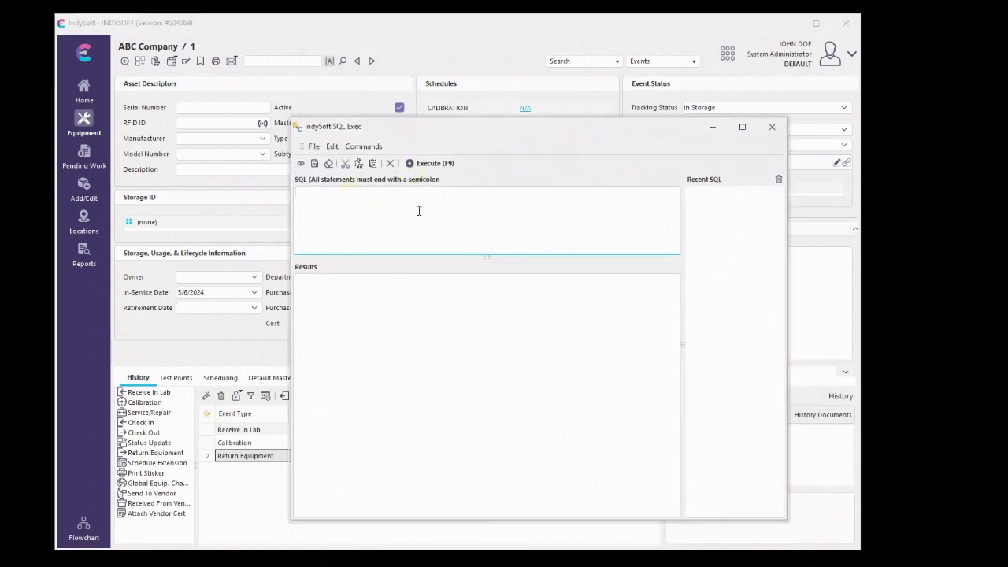
type("sele")
type("events where gage_sn='1' and c")
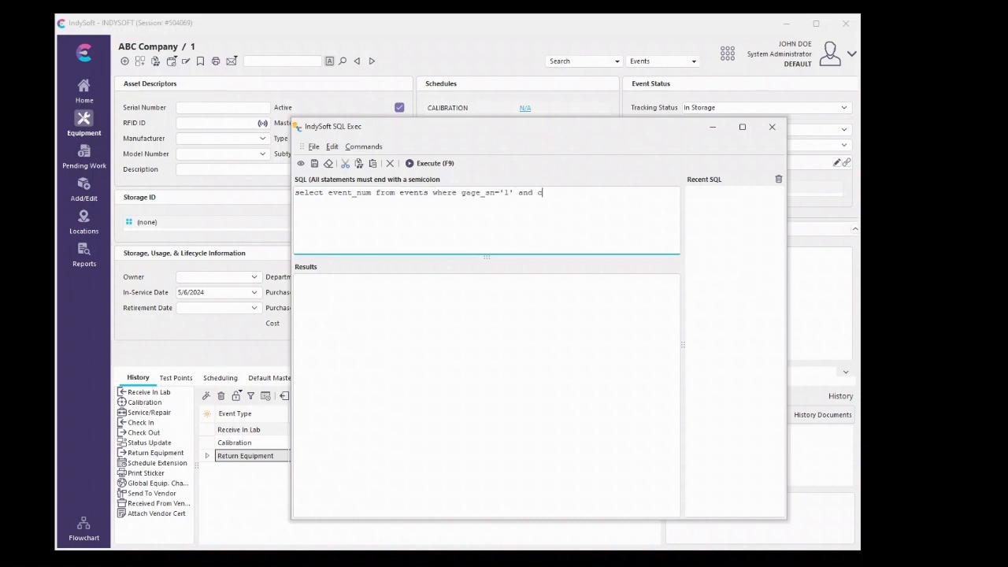
type("ompany='ABC Company';")
left_click(441, 163)
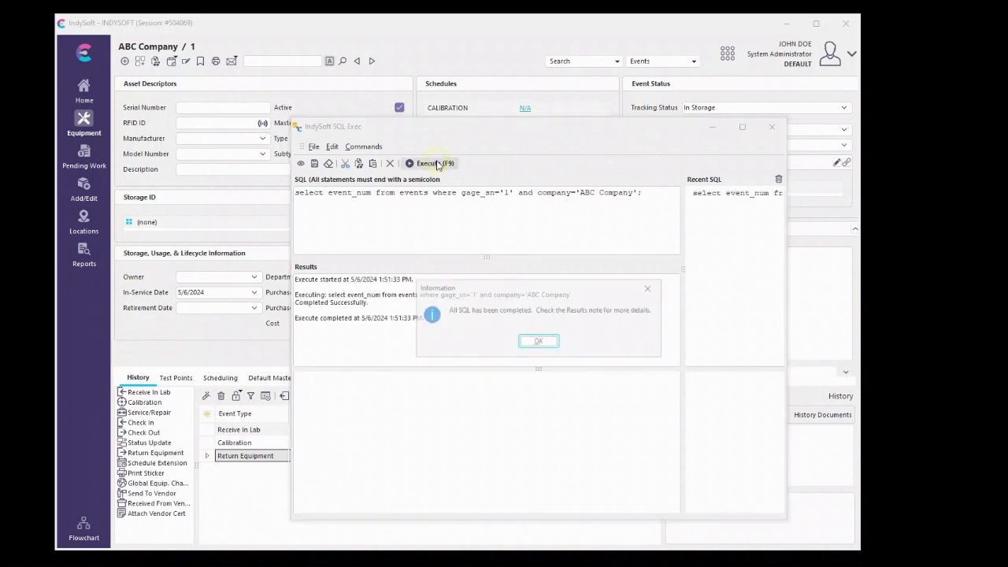
left_click(534, 344)
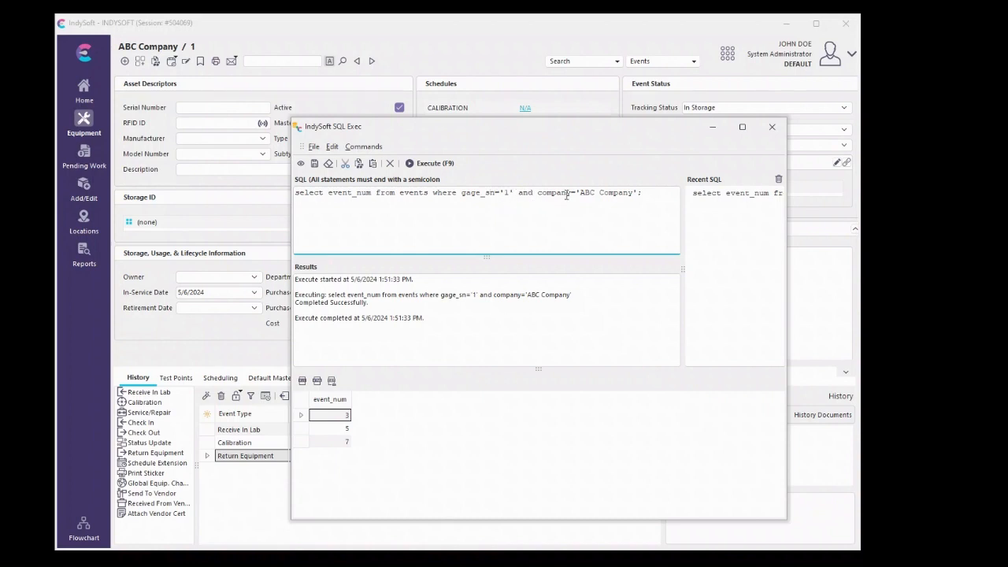
Broaden the query's equipment condition to (gage_sn='1' or gage_sn='2') and execute it again
left_click(514, 194)
left_click(463, 193)
type("(gage_sn='1' ")
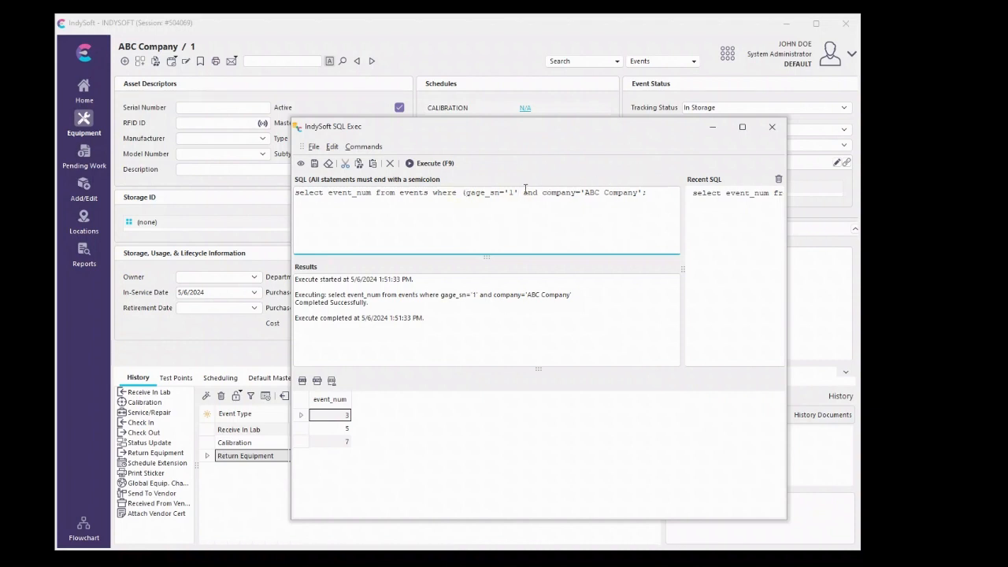
type("or gage")
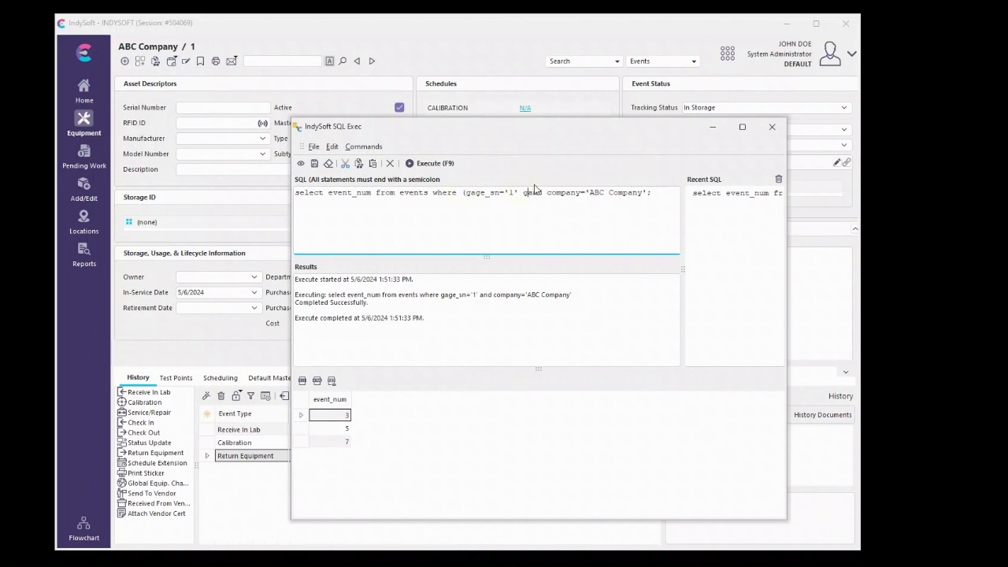
type("_sn=")
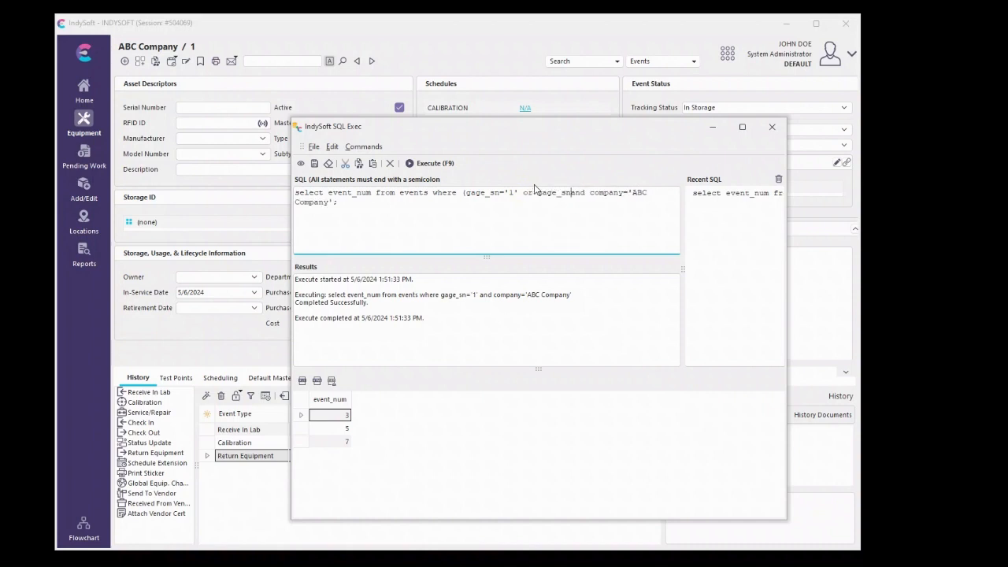
type("'2')")
left_click(441, 164)
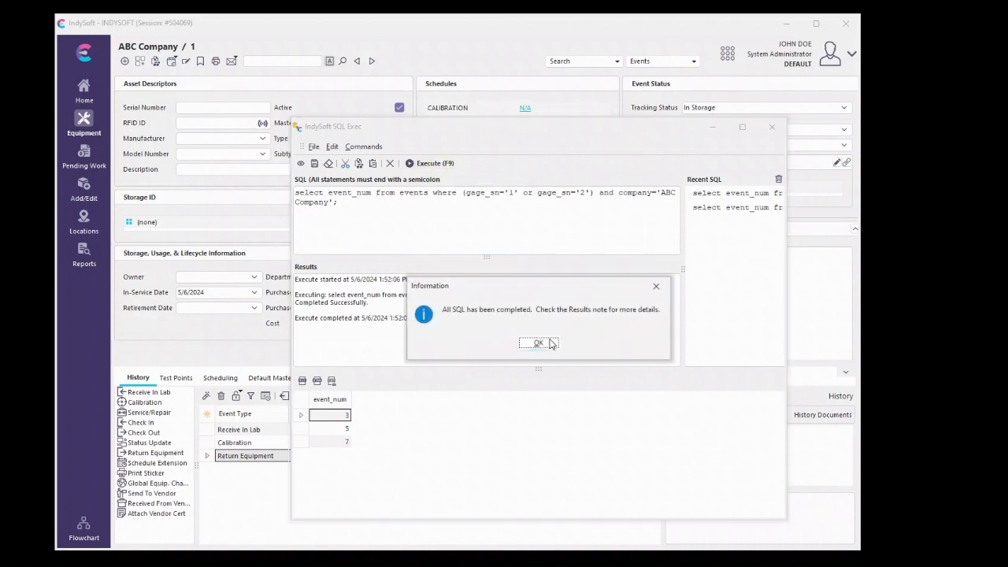
left_click(552, 344)
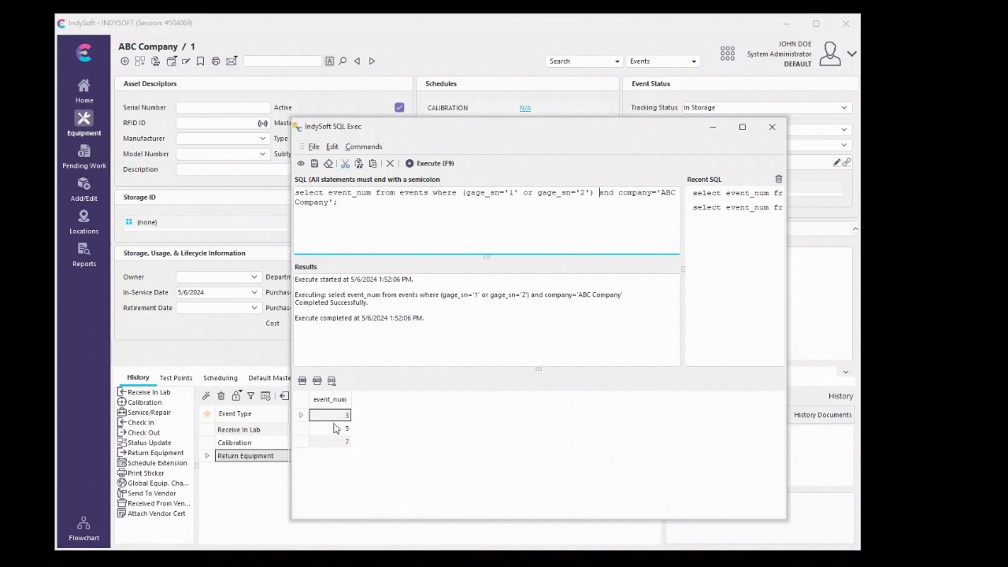
Export the query results to a TXT file named eventNumstoPurge in the Documents folder
left_click(331, 381)
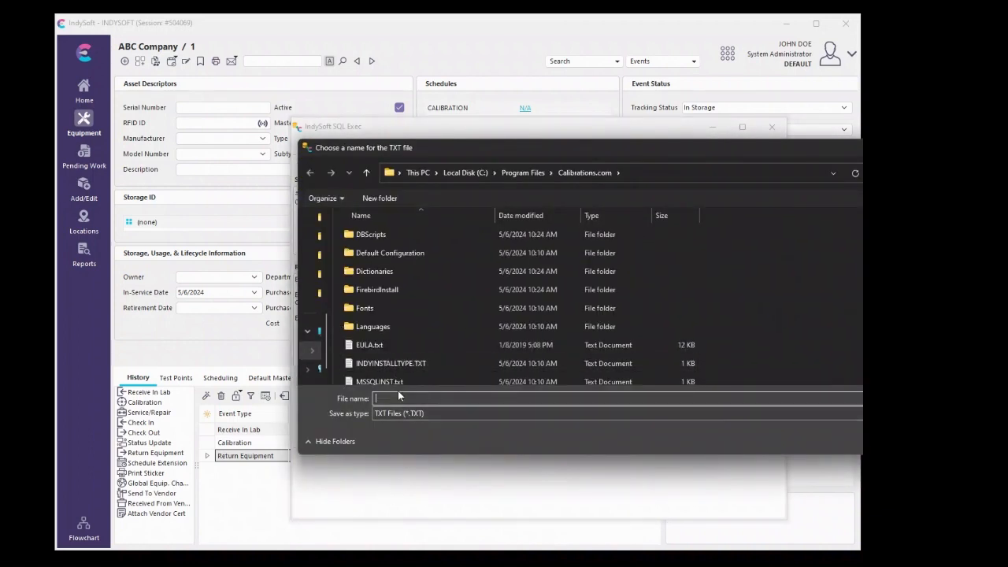
scroll(429, 346, "down", 1)
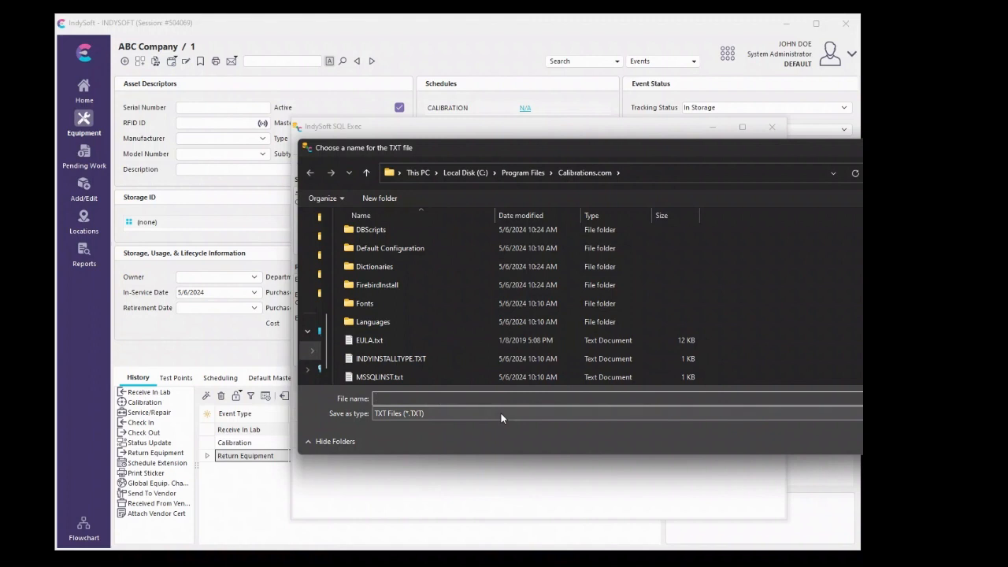
type("even")
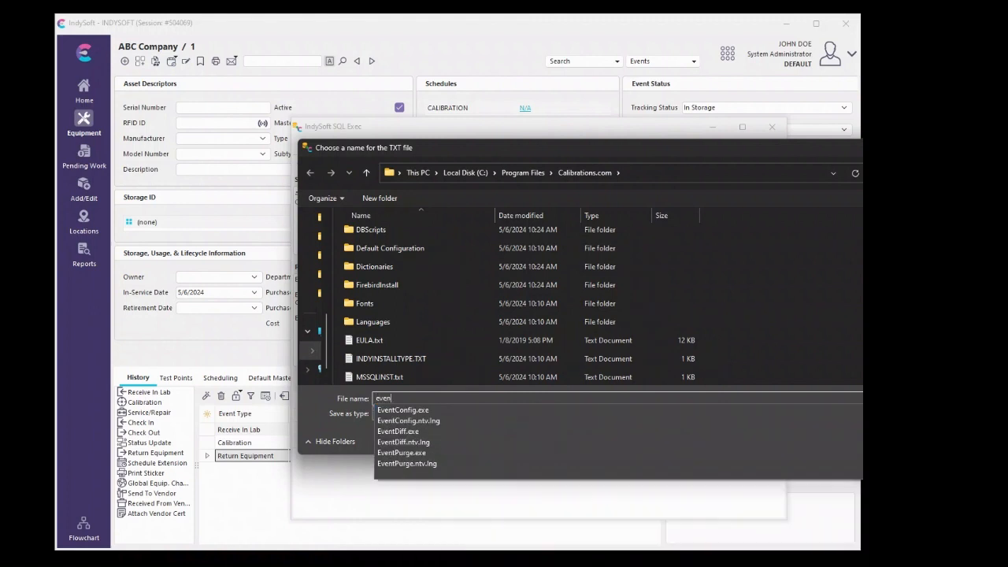
type("tNumstoPurge")
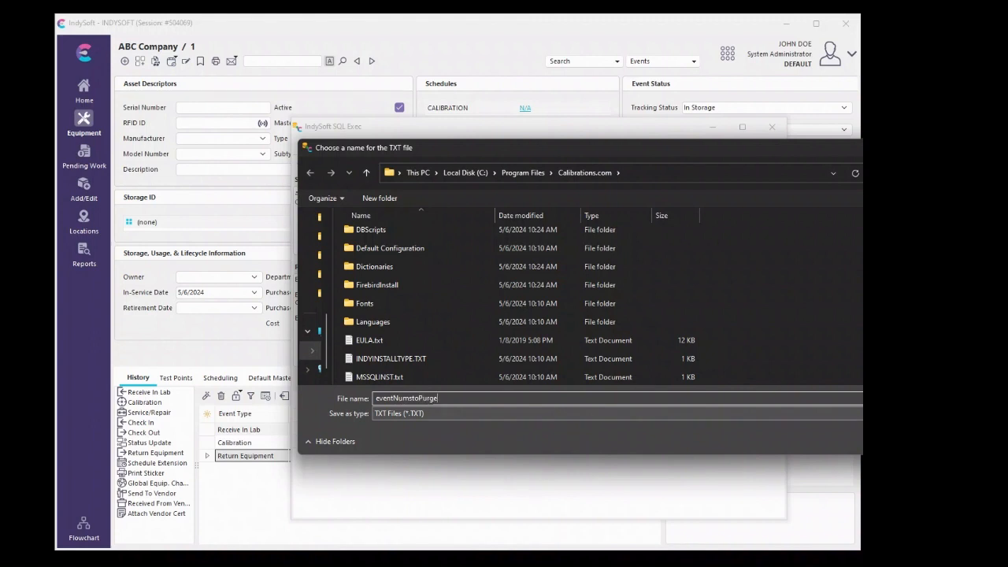
key("Return")
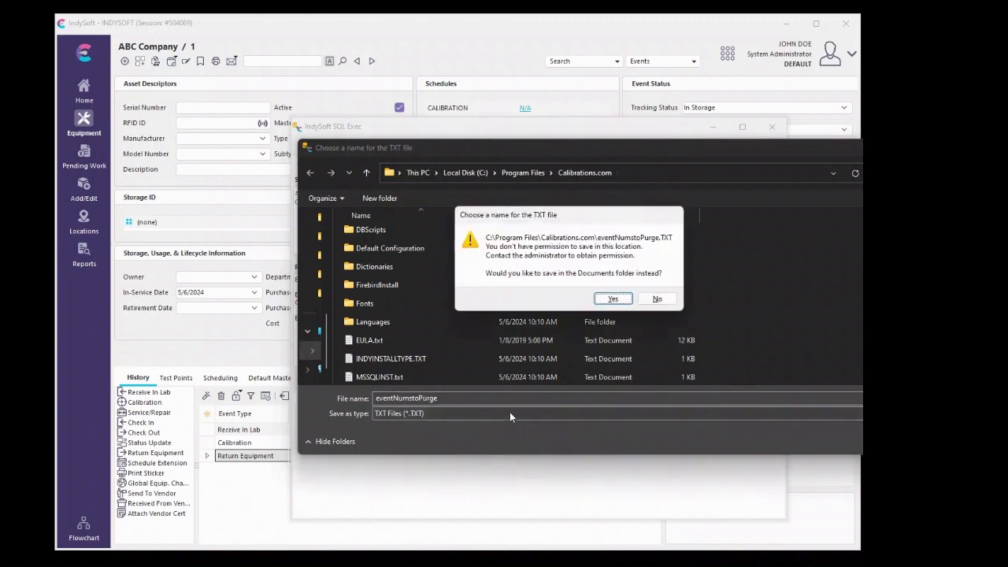
left_click(613, 299)
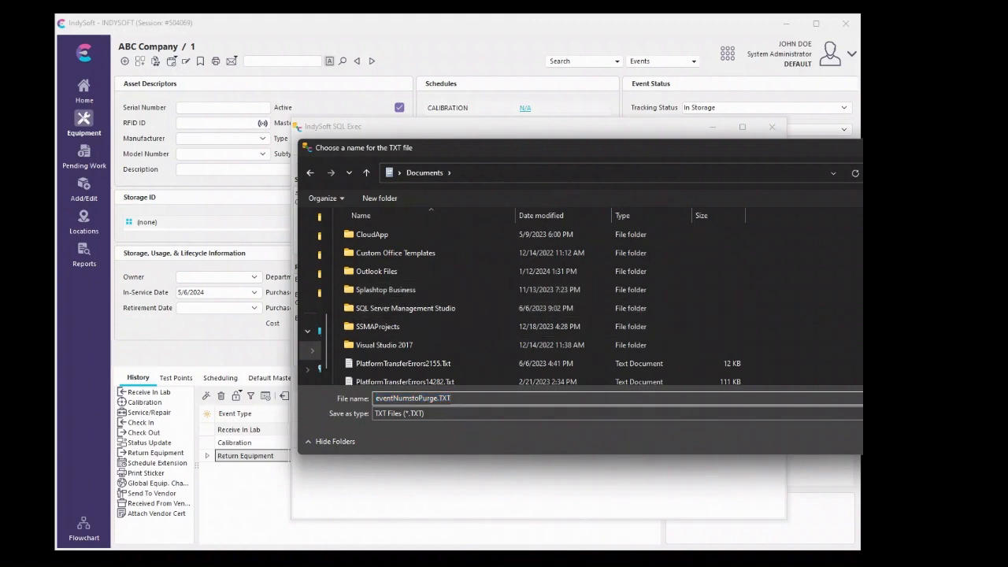
key("Return")
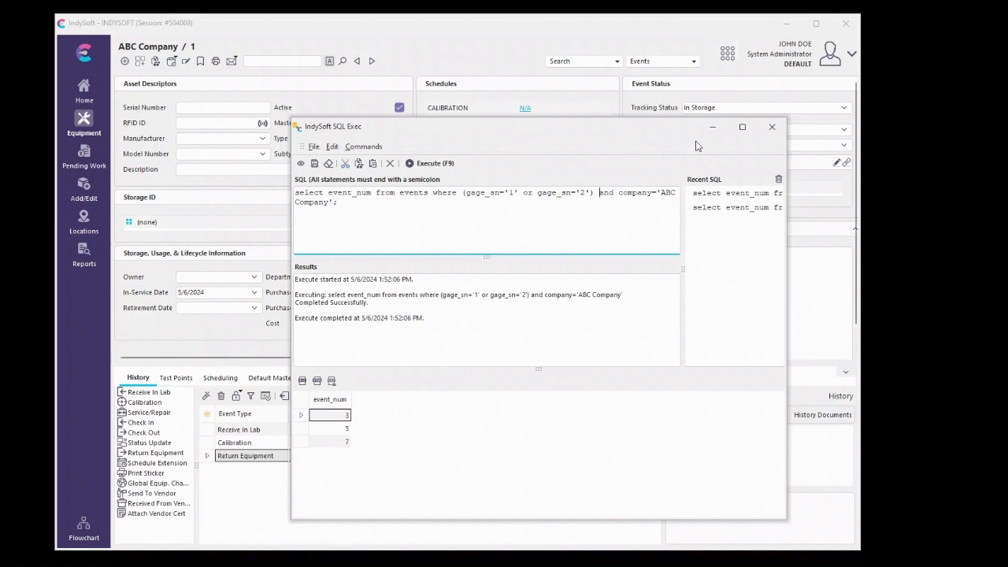
Open the Event Purge Utility and import the event numbers from eventNumstoPurge.txt in the Documents folder
left_click(728, 53)
type("purge")
key("Return")
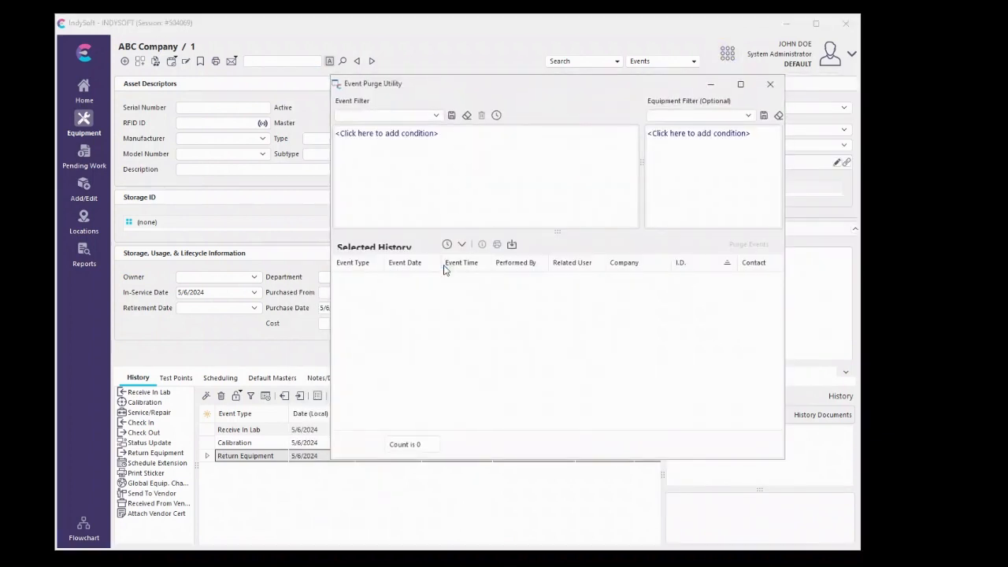
left_click(512, 245)
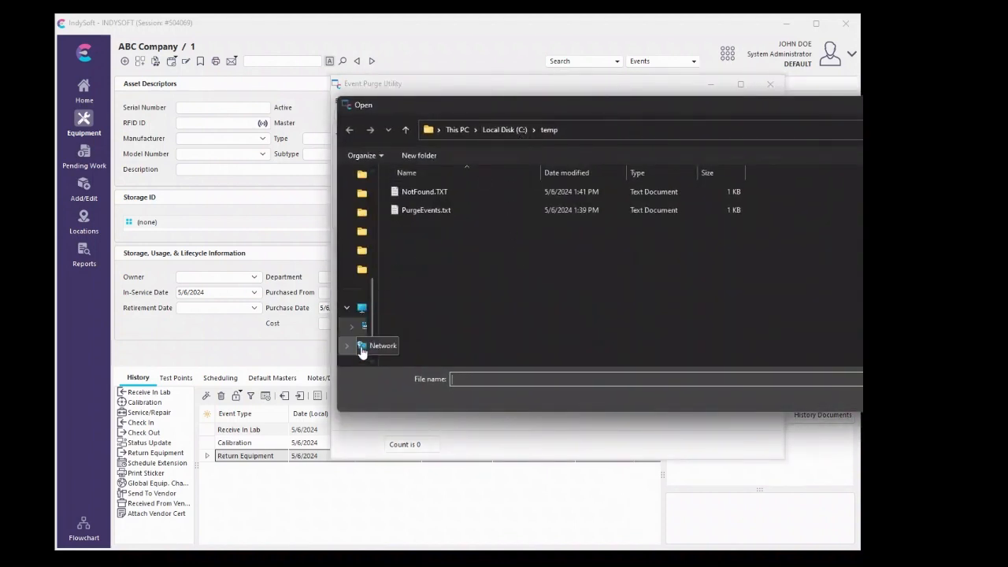
scroll(352, 349, "down", 1)
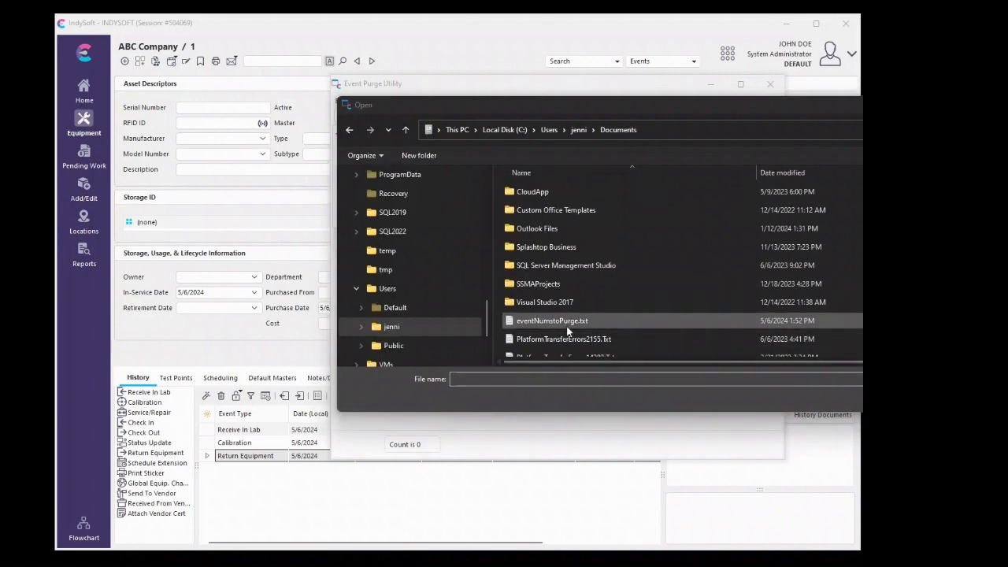
left_click(544, 322)
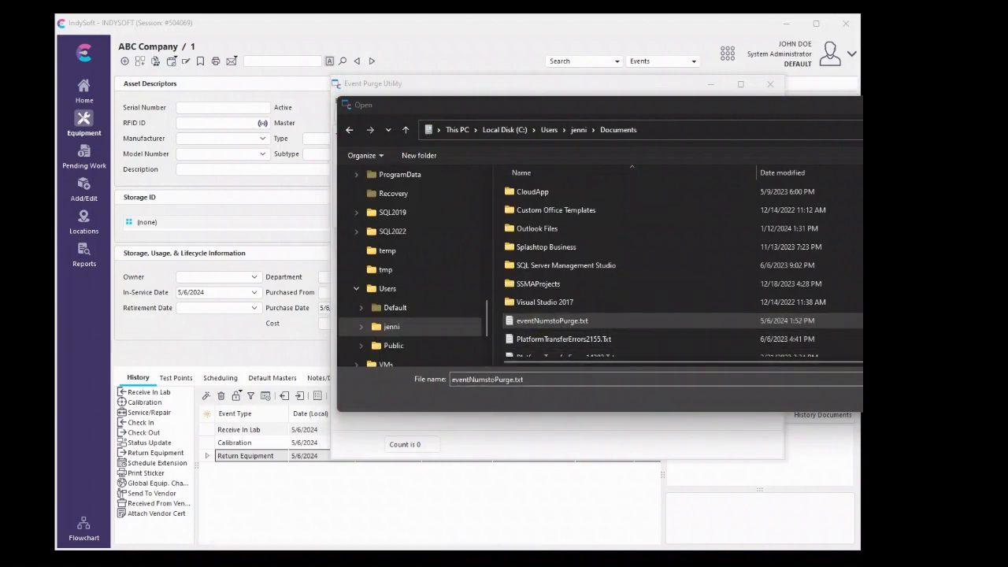
left_click(906, 397)
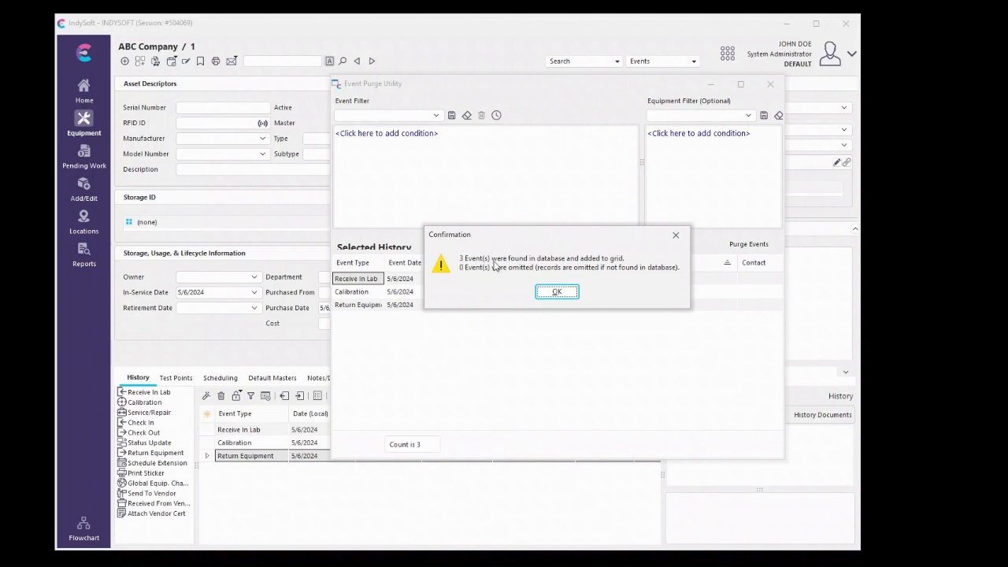
left_click(561, 293)
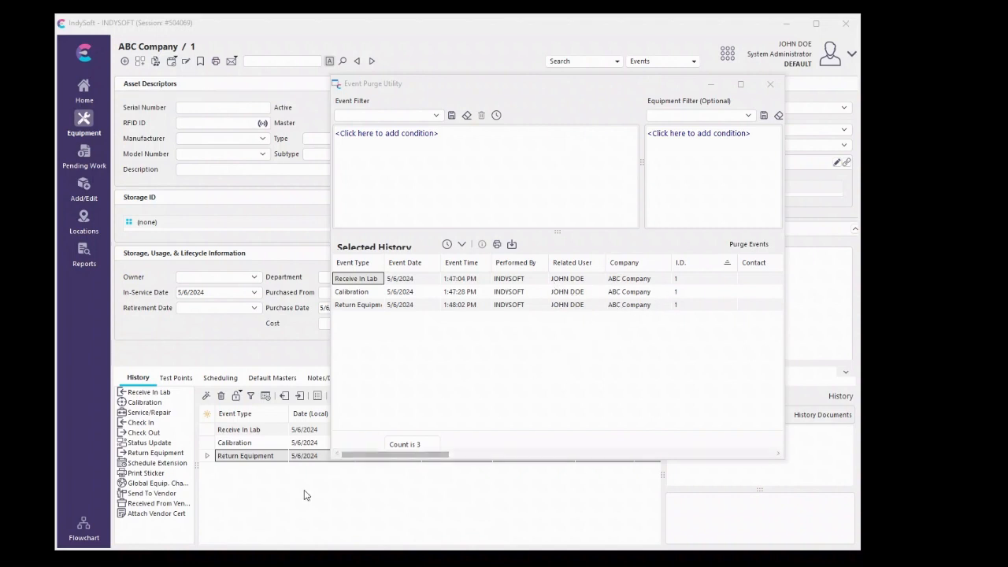
Switch to Notepad and examine the event numbers in NotFound.TXT
left_click(236, 566)
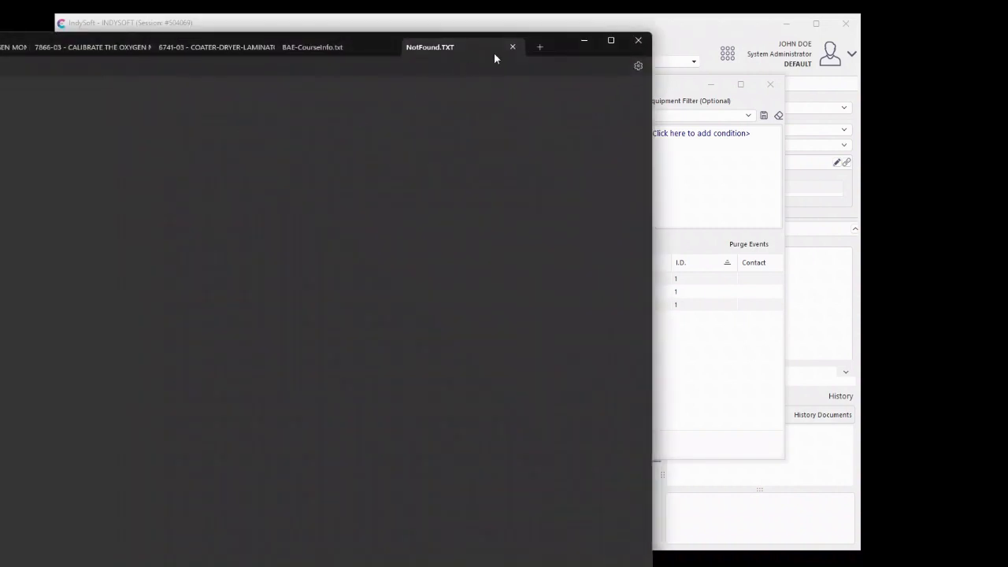
left_click(611, 41)
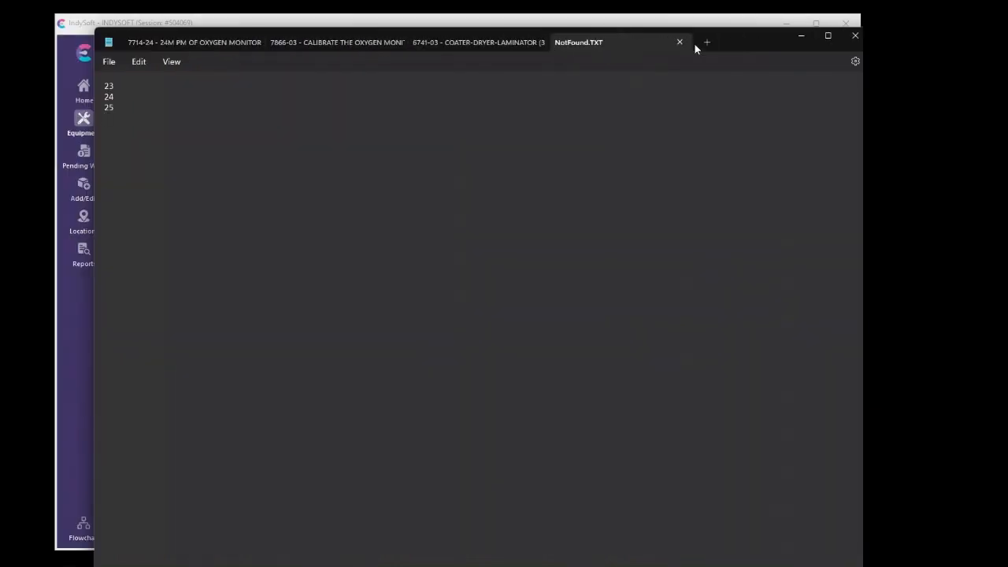
left_click(341, 185)
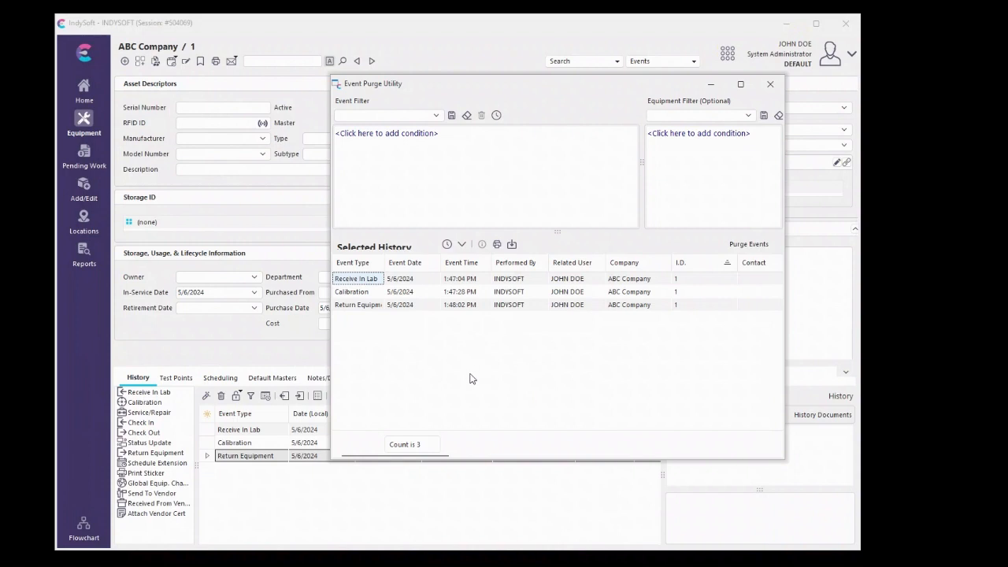
Purge all events imported into the Selected History list and close the Event Purge Utility
left_click(749, 245)
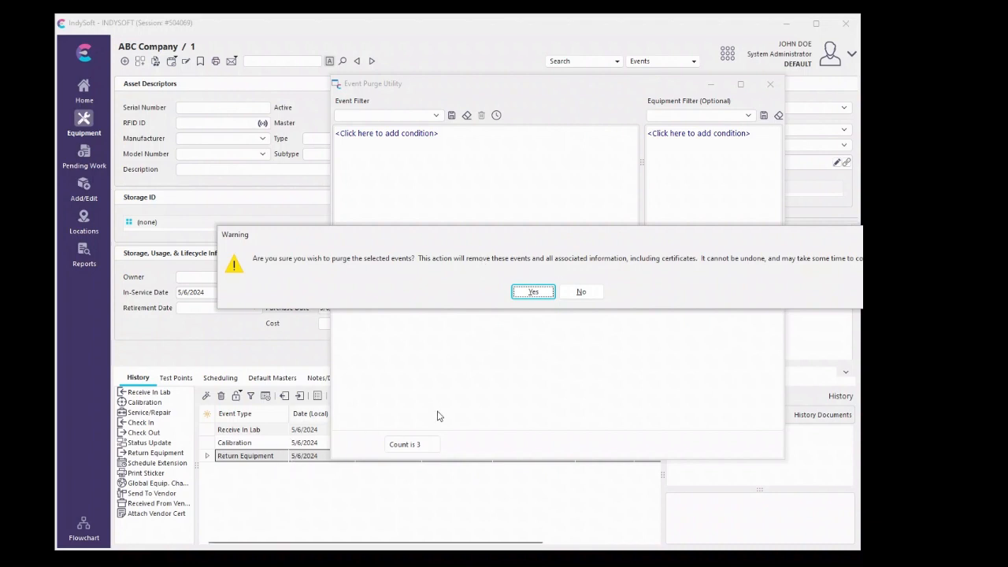
left_click(533, 292)
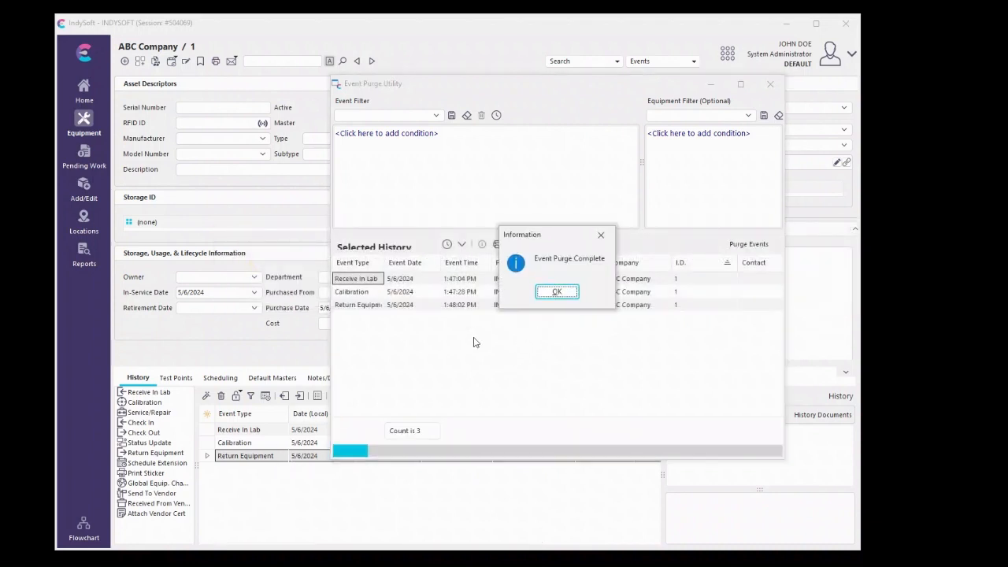
left_click(555, 293)
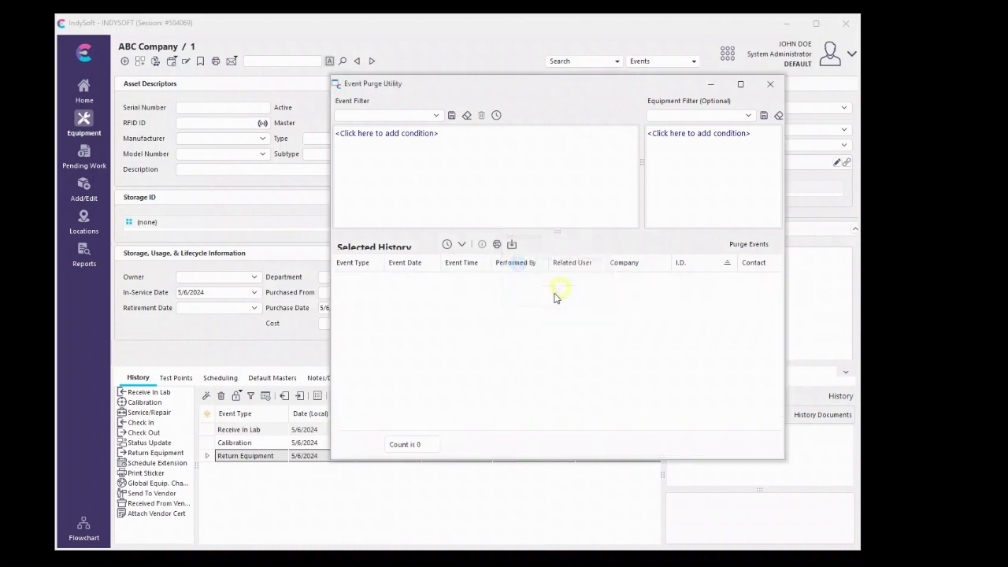
left_click(770, 84)
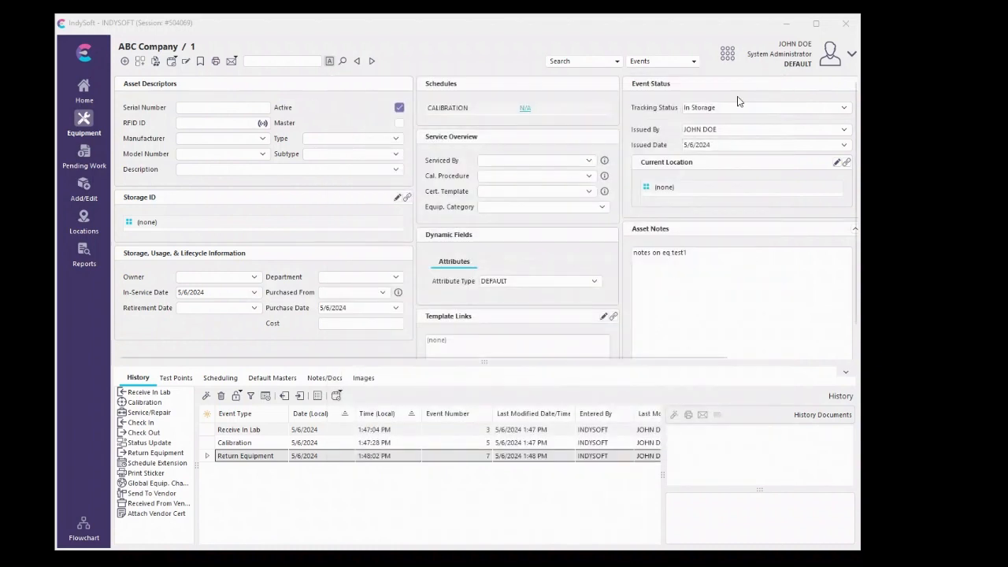
left_click(85, 52)
left_click(98, 68)
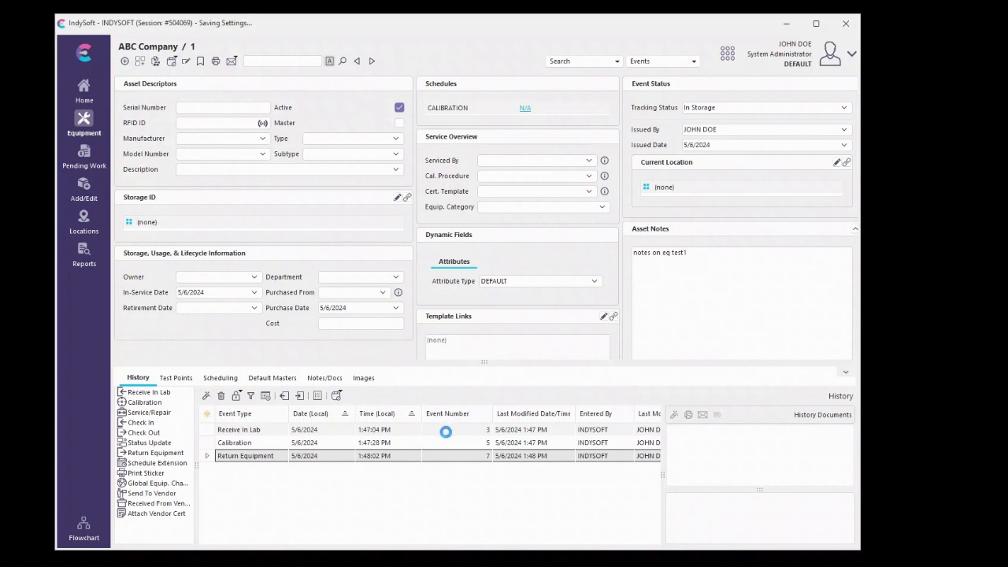